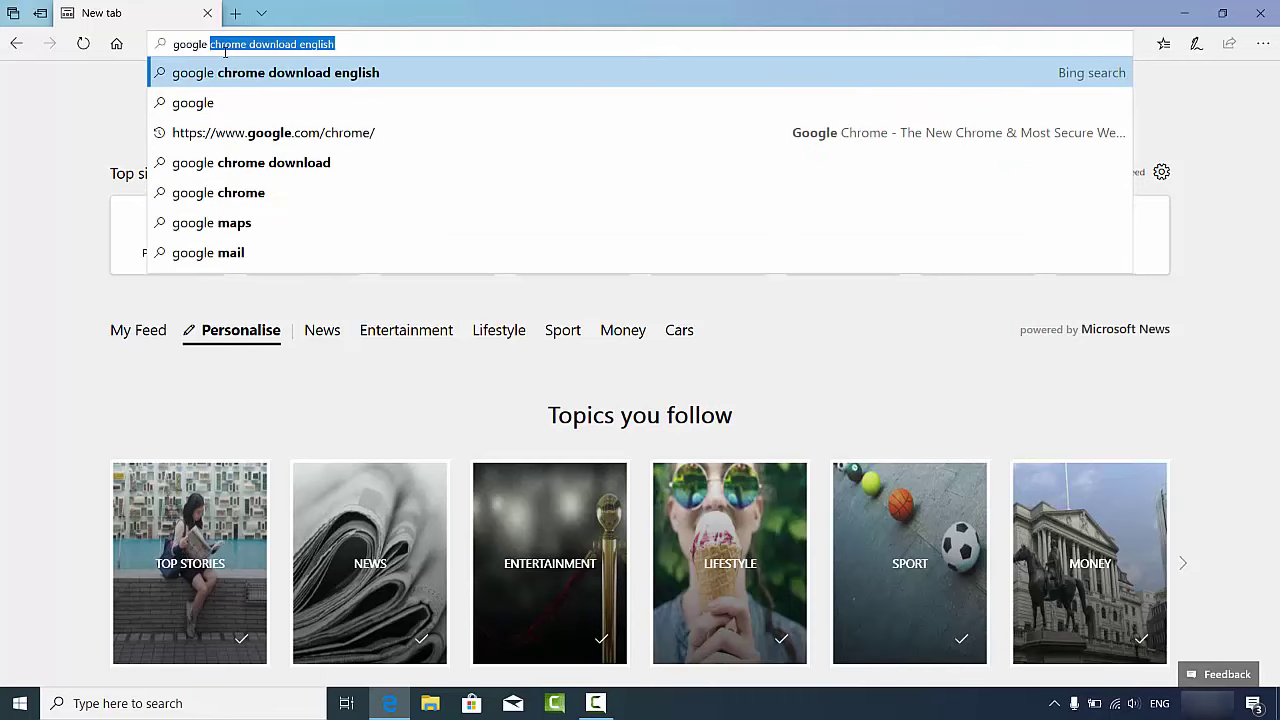
- Search Bing for 'google chrome download english' from the Edge address bar
key("Return")
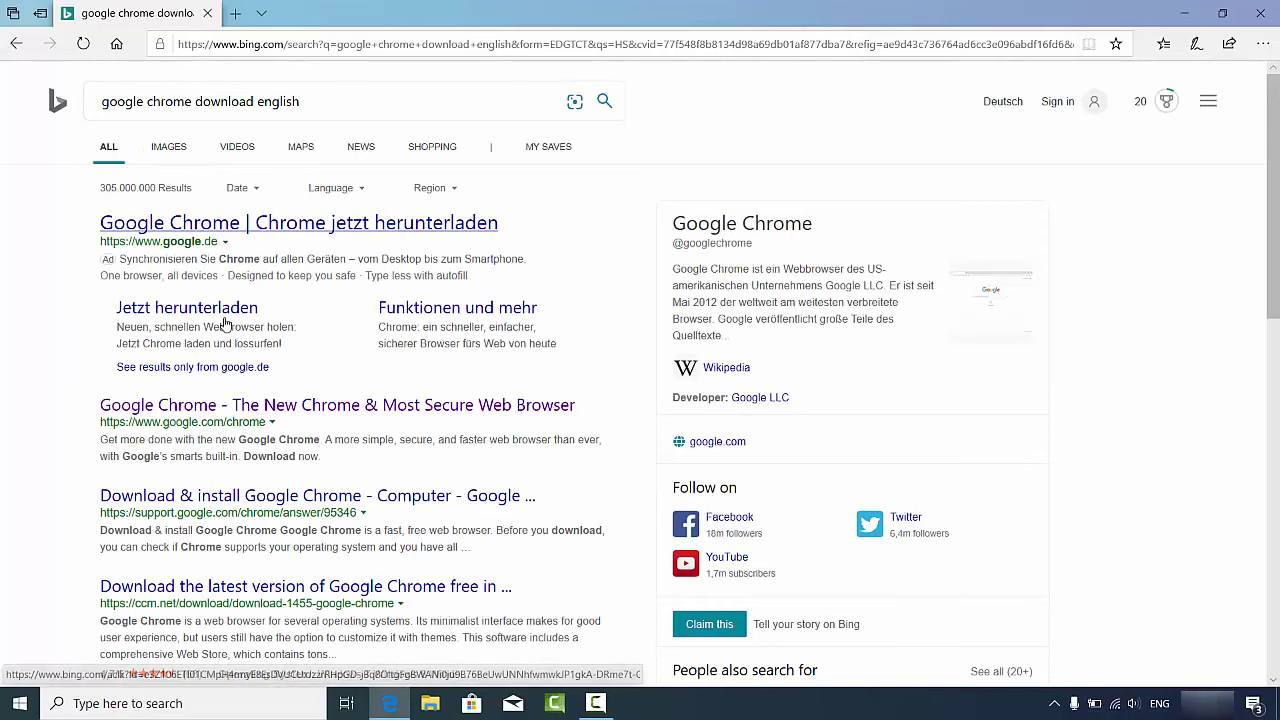
- Open the official google.com/chrome page from the results and scroll through it
left_click(150, 410)
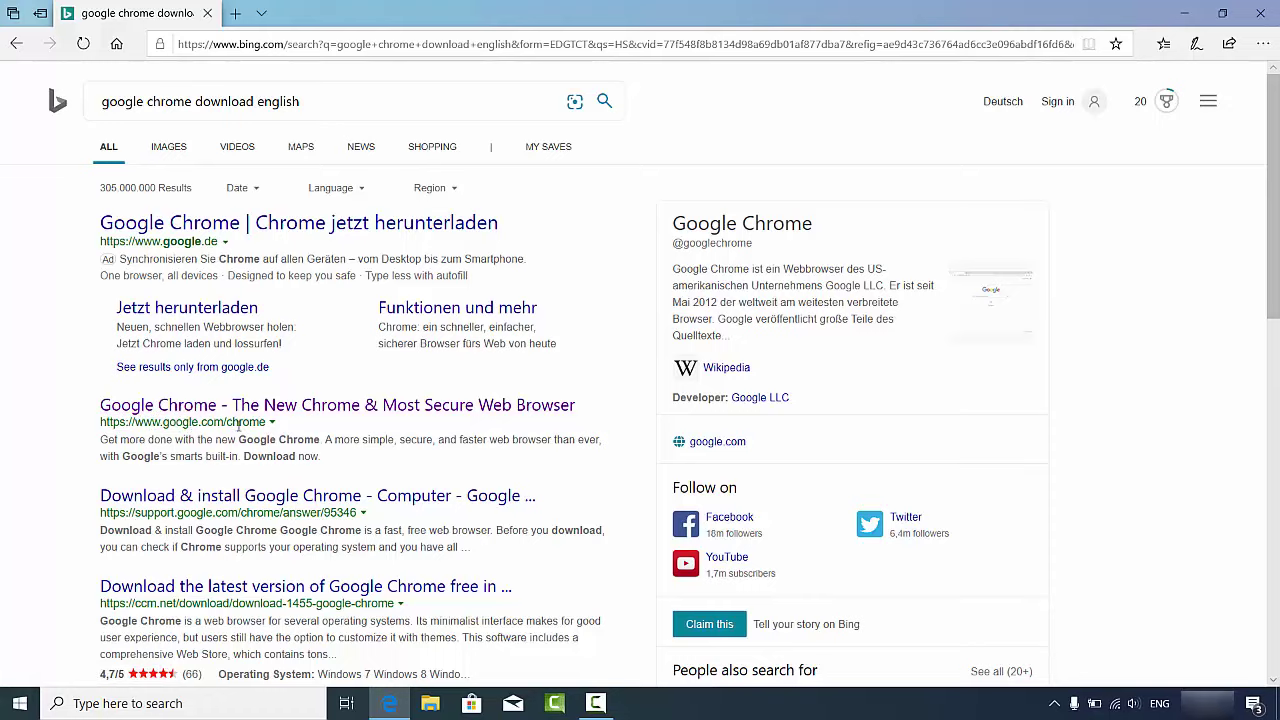
left_click(248, 418)
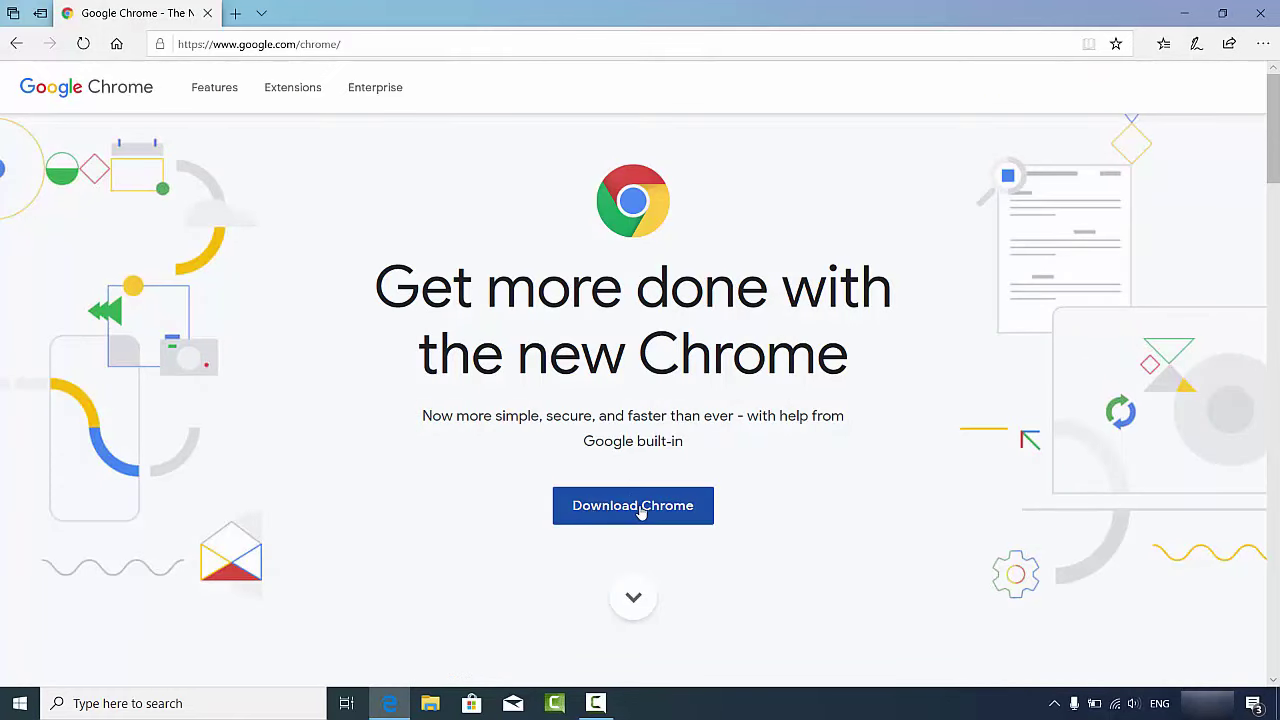
scroll(763, 412, "down", 5)
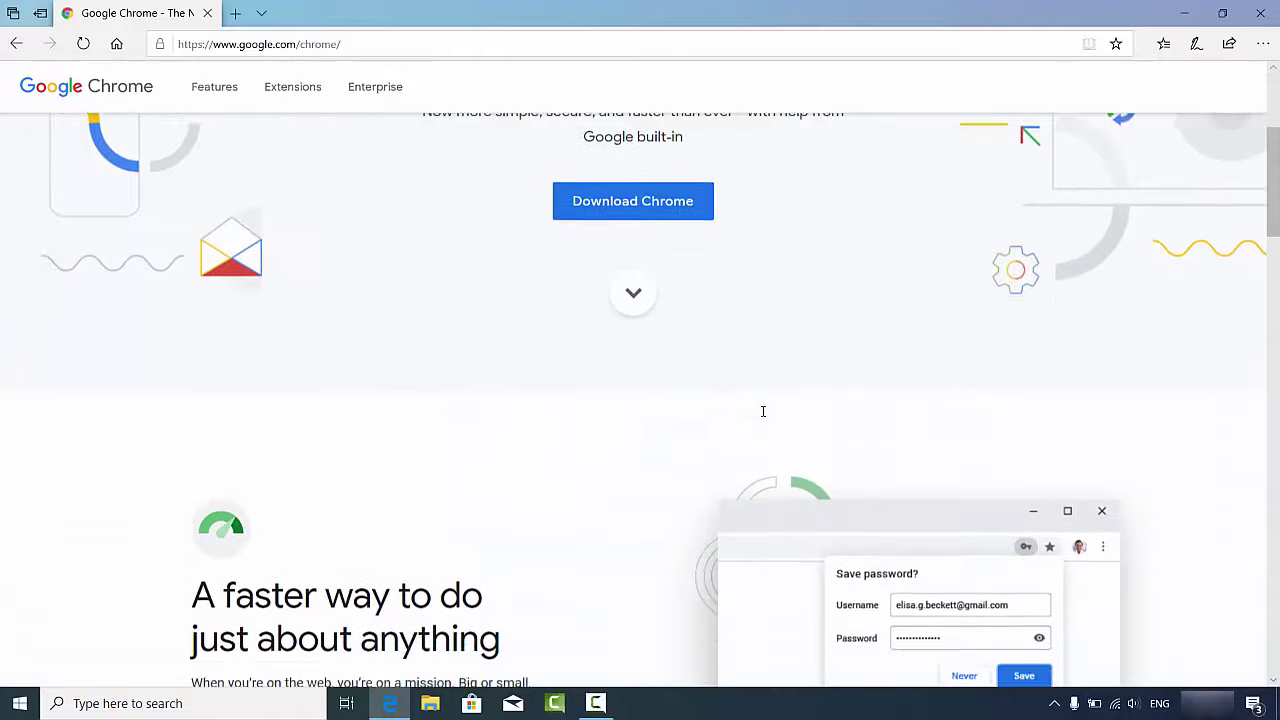
scroll(763, 417, "down", 2)
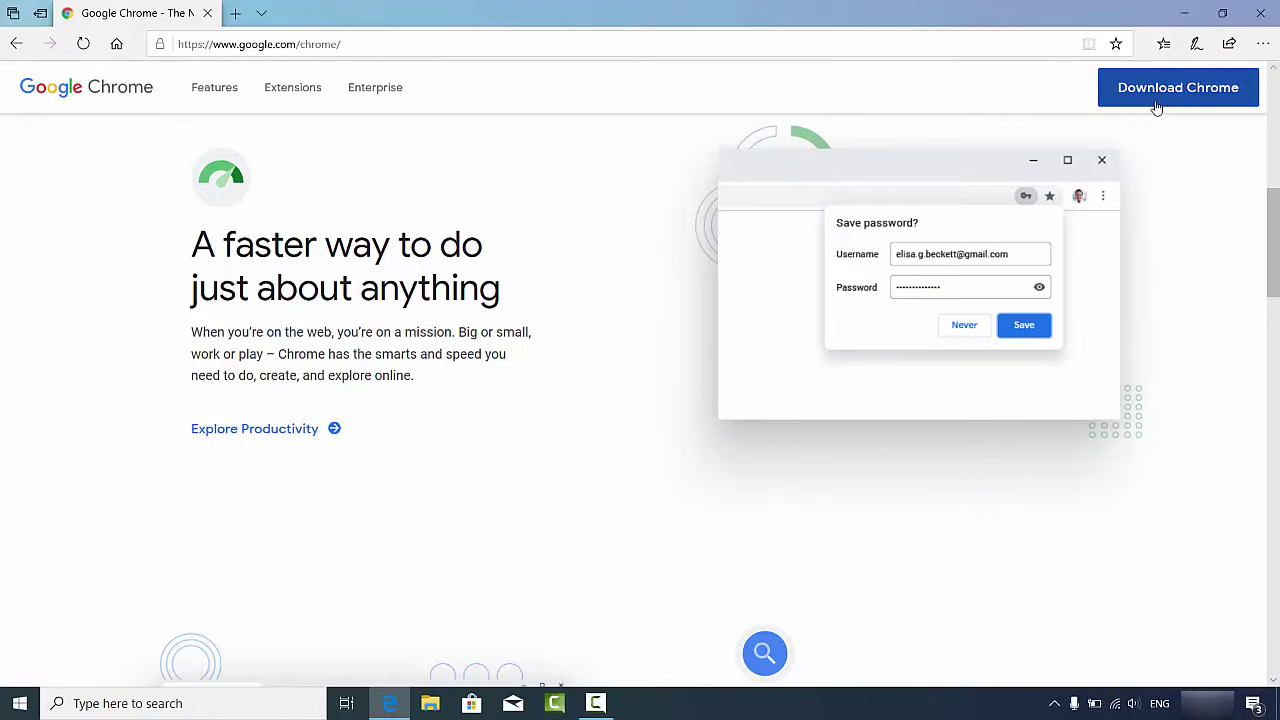
scroll(704, 387, "down", 5)
scroll(704, 390, "down", 15)
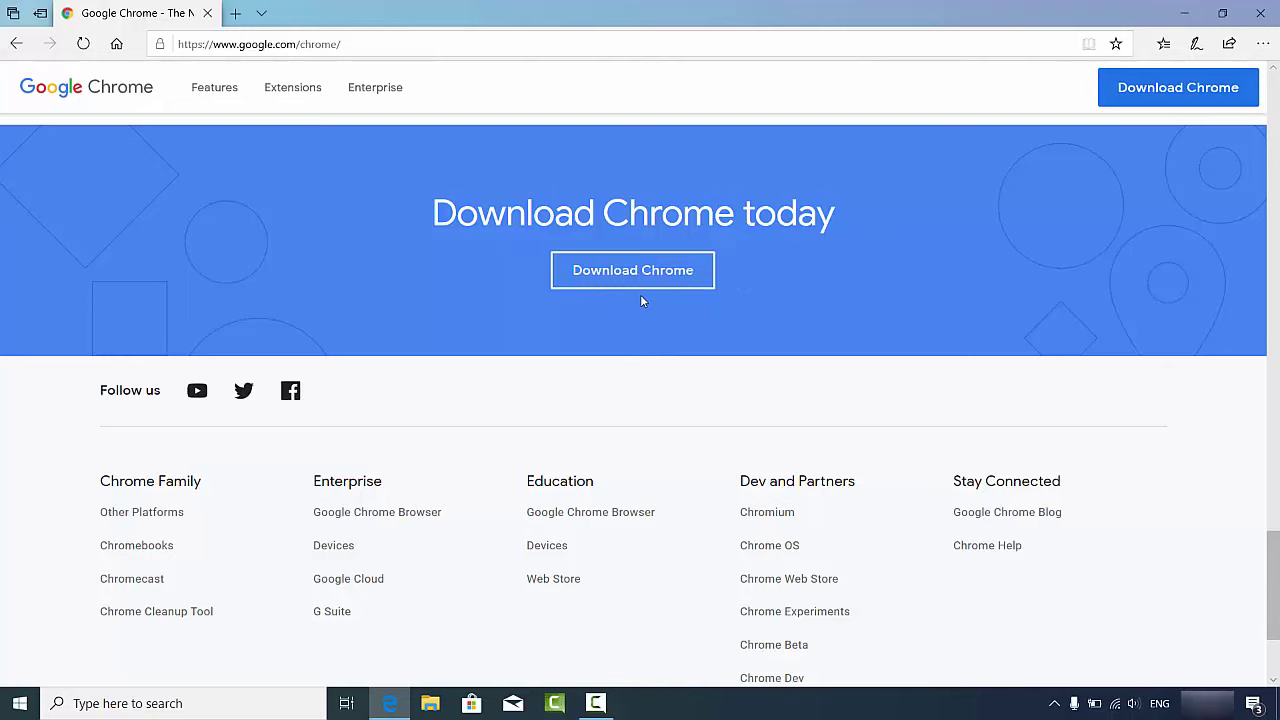
scroll(748, 352, "up", 15)
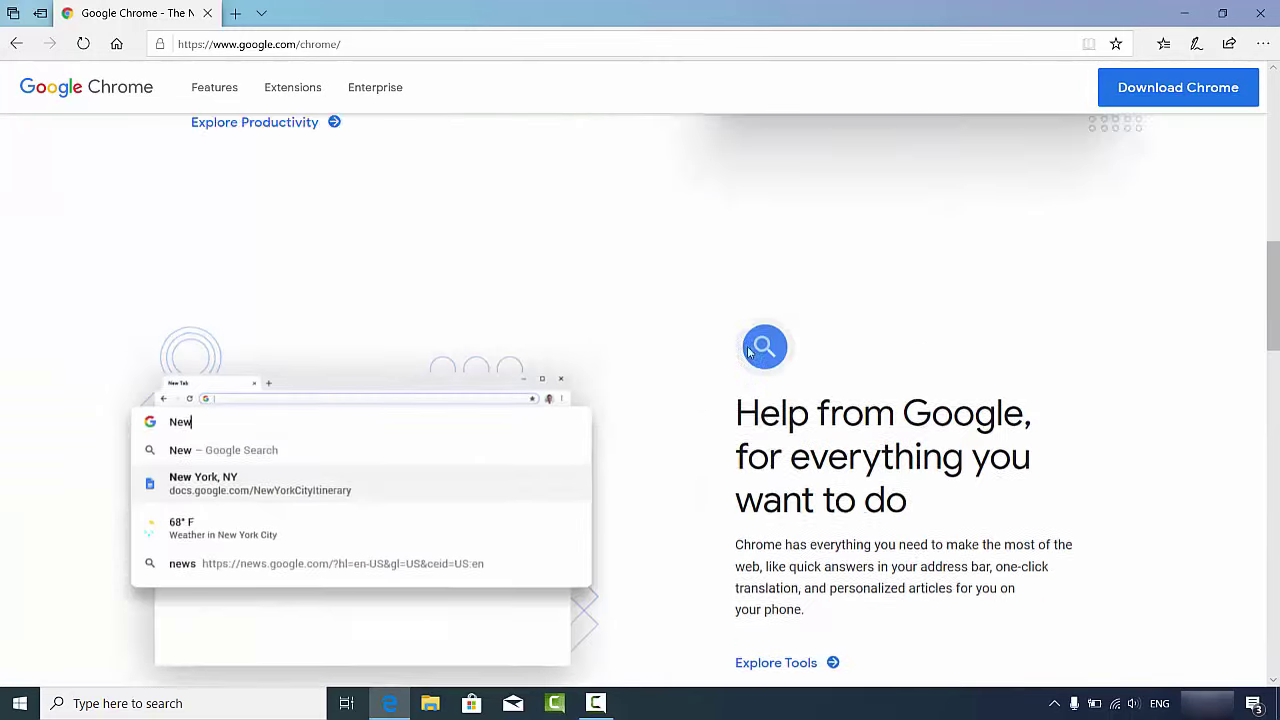
scroll(748, 352, "up", 2)
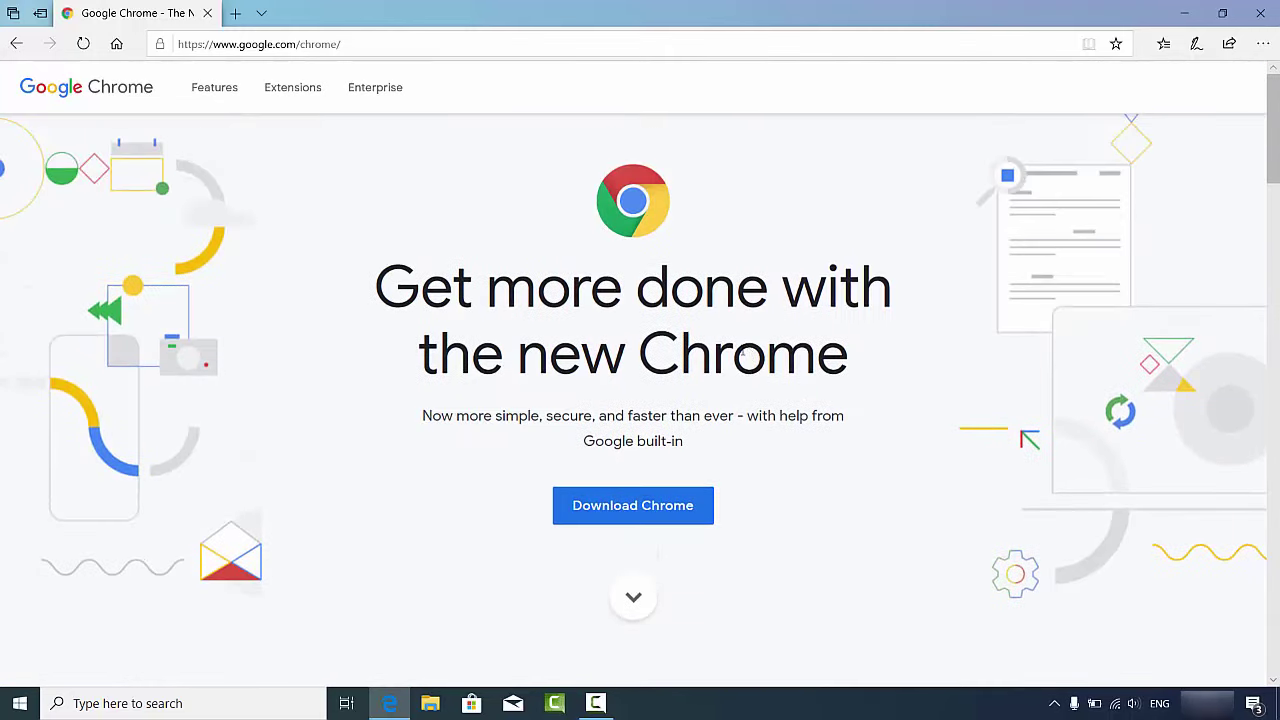
- Download Chrome for Windows, accept the terms, and save the ChromeSetup.exe installer
left_click(610, 509)
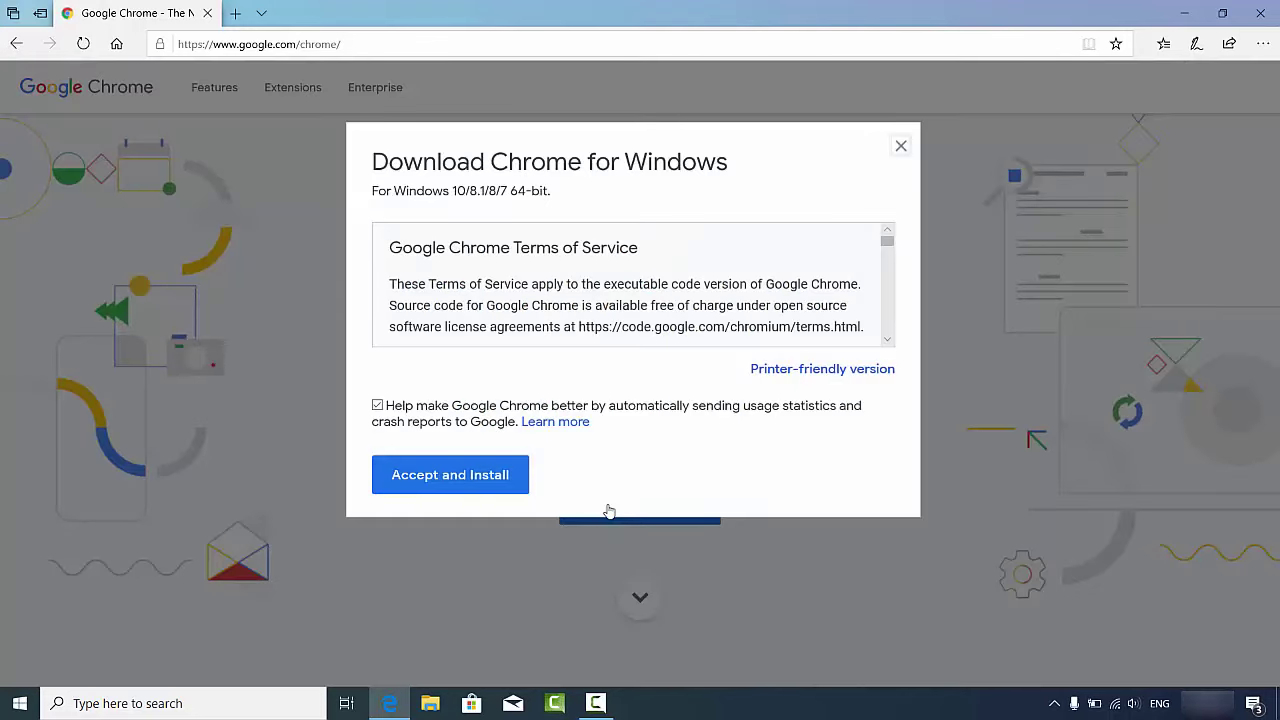
left_click(457, 479)
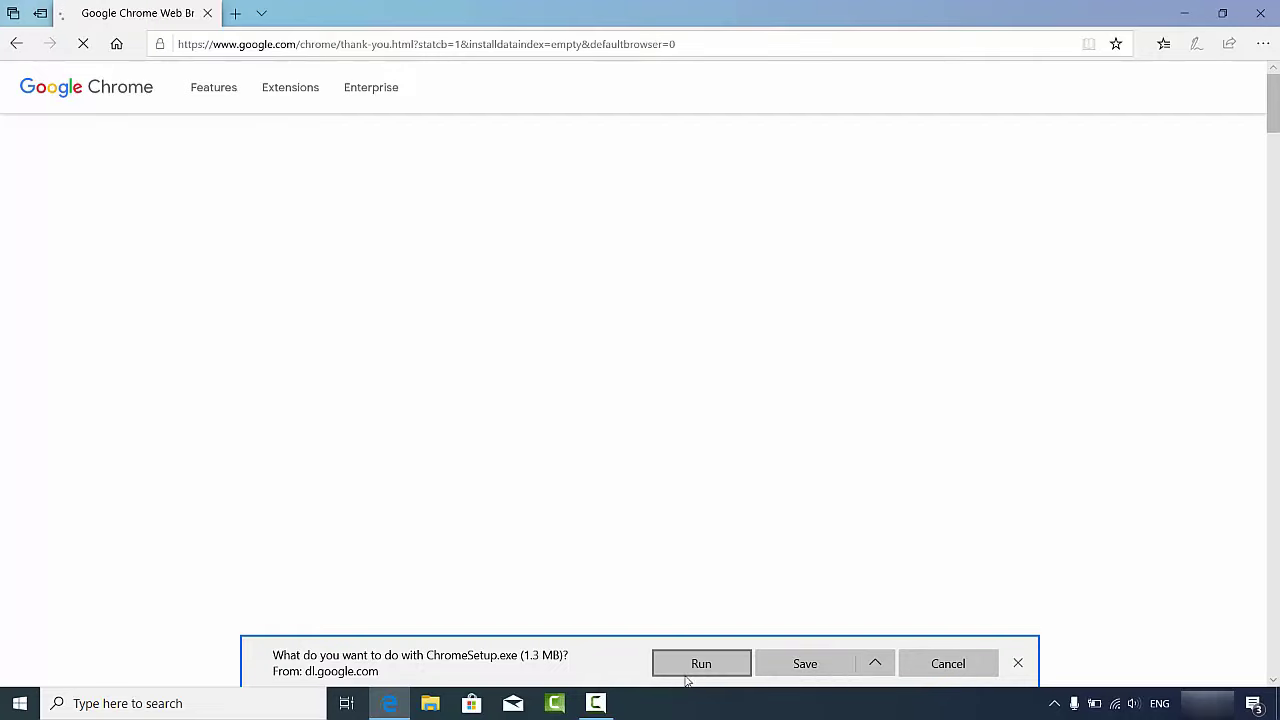
left_click(814, 664)
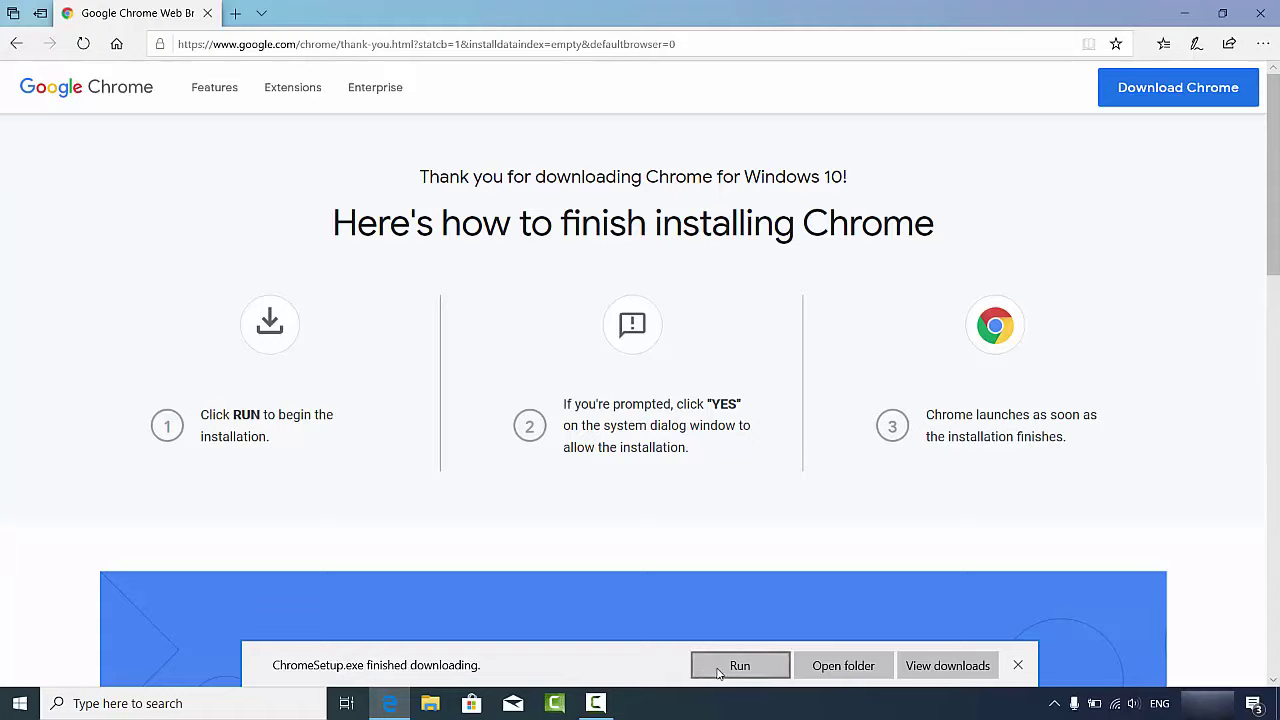
left_click(430, 703)
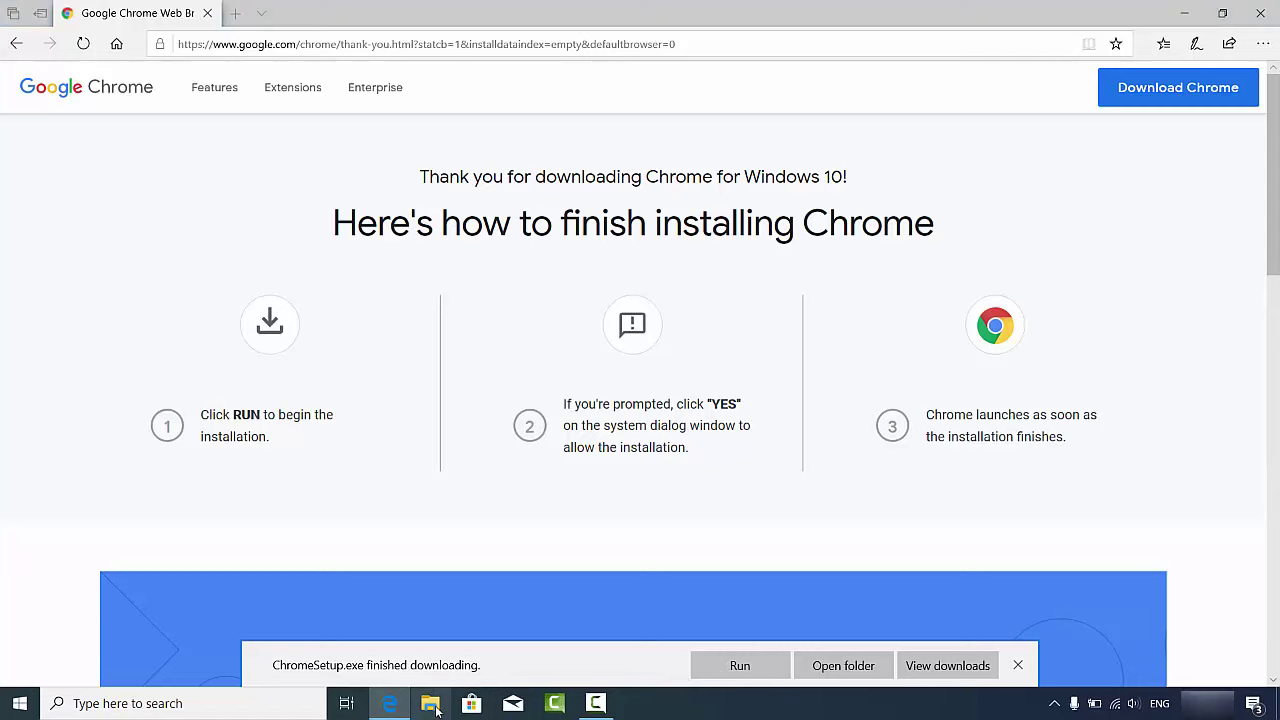
- Launch ChromeSetup from the Downloads folder, then minimize Explorer and Edge
double_click(583, 232)
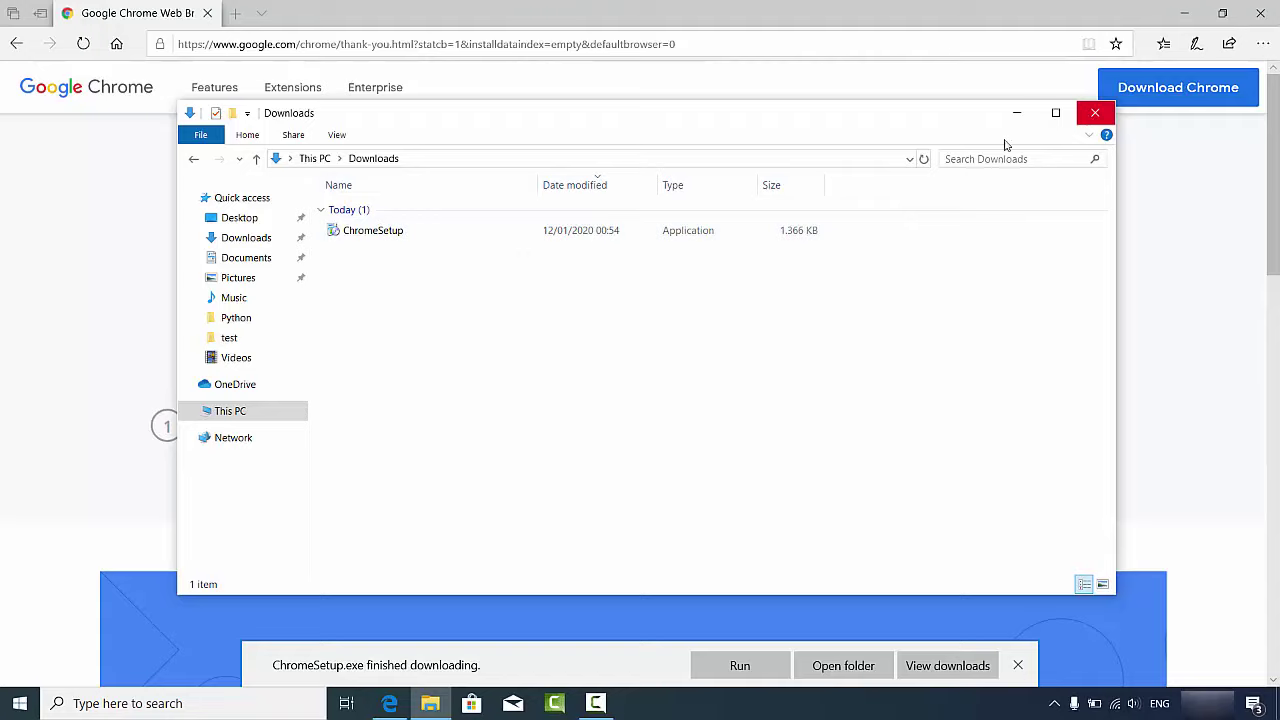
left_click(398, 234)
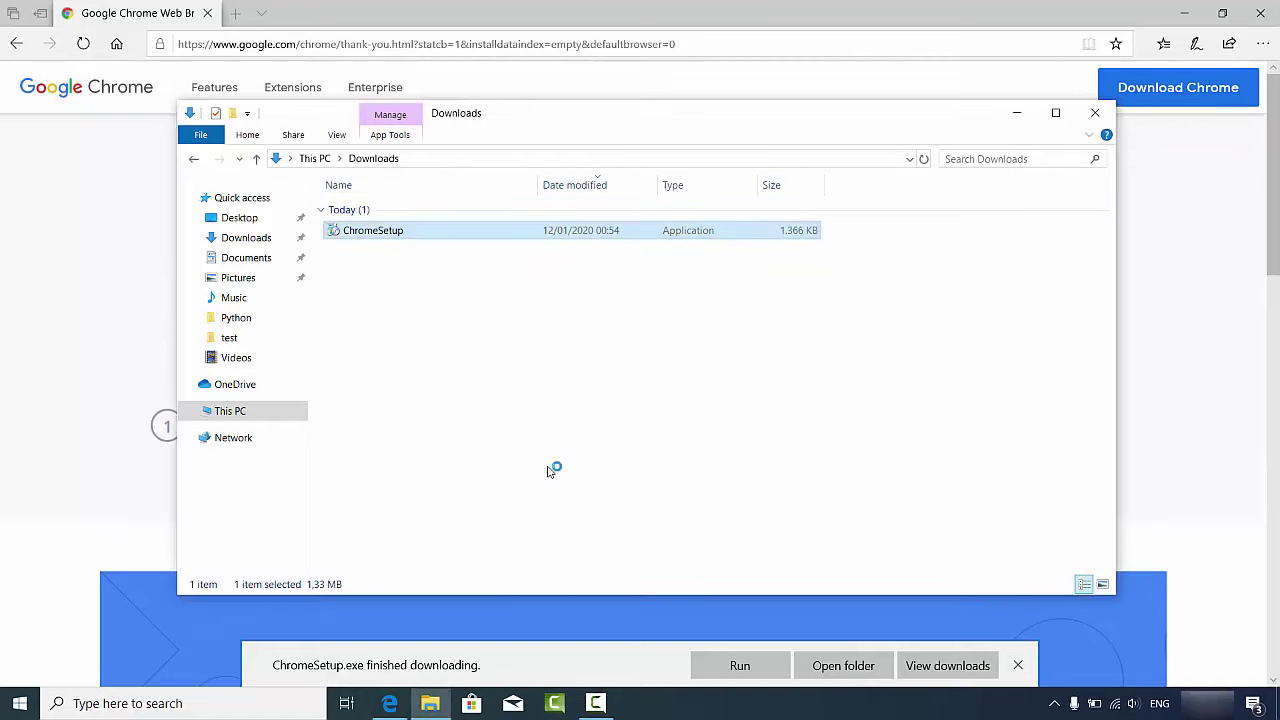
left_click(1016, 112)
left_click(1184, 14)
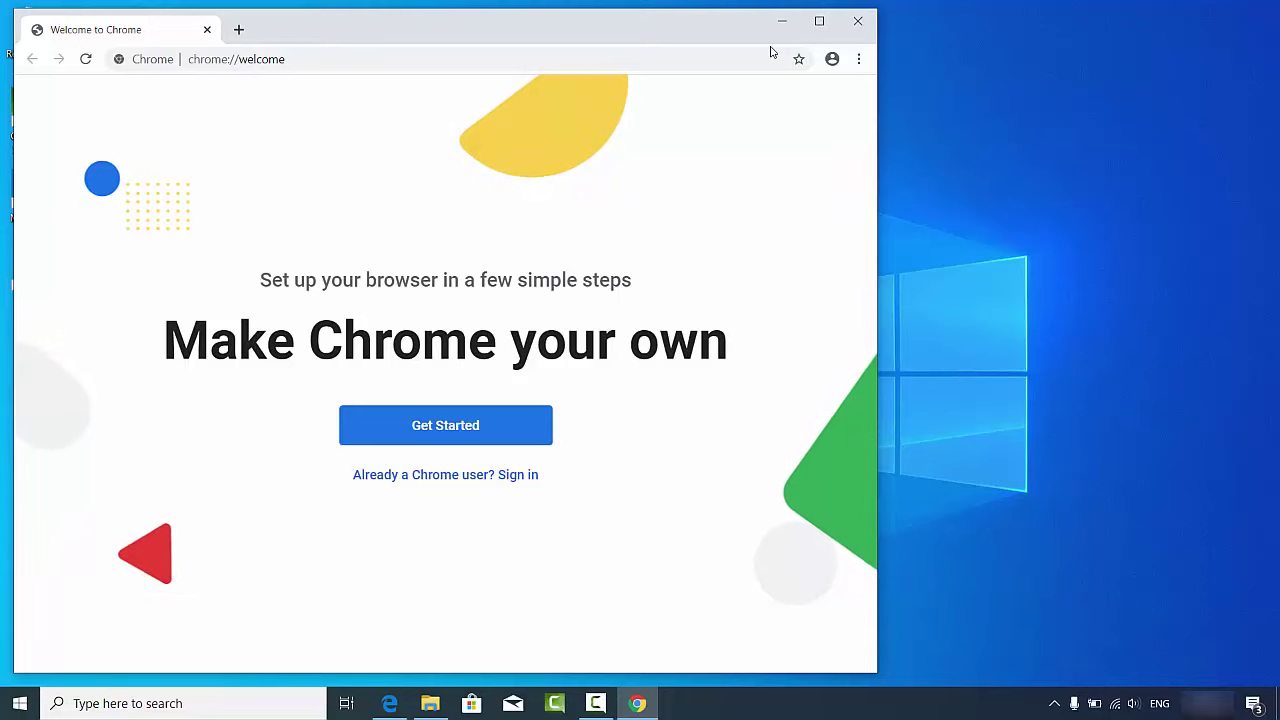
- Pin Google Chrome to the taskbar from its taskbar icon's menu
left_click(819, 21)
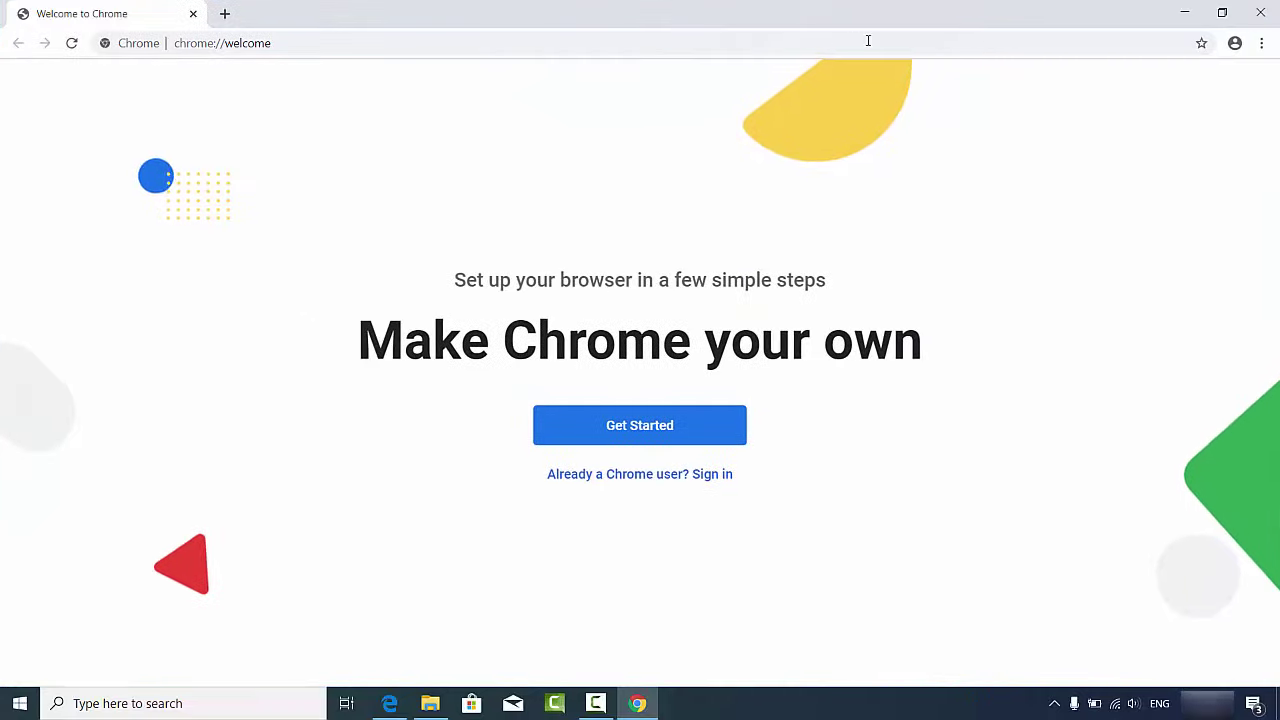
left_click(1184, 14)
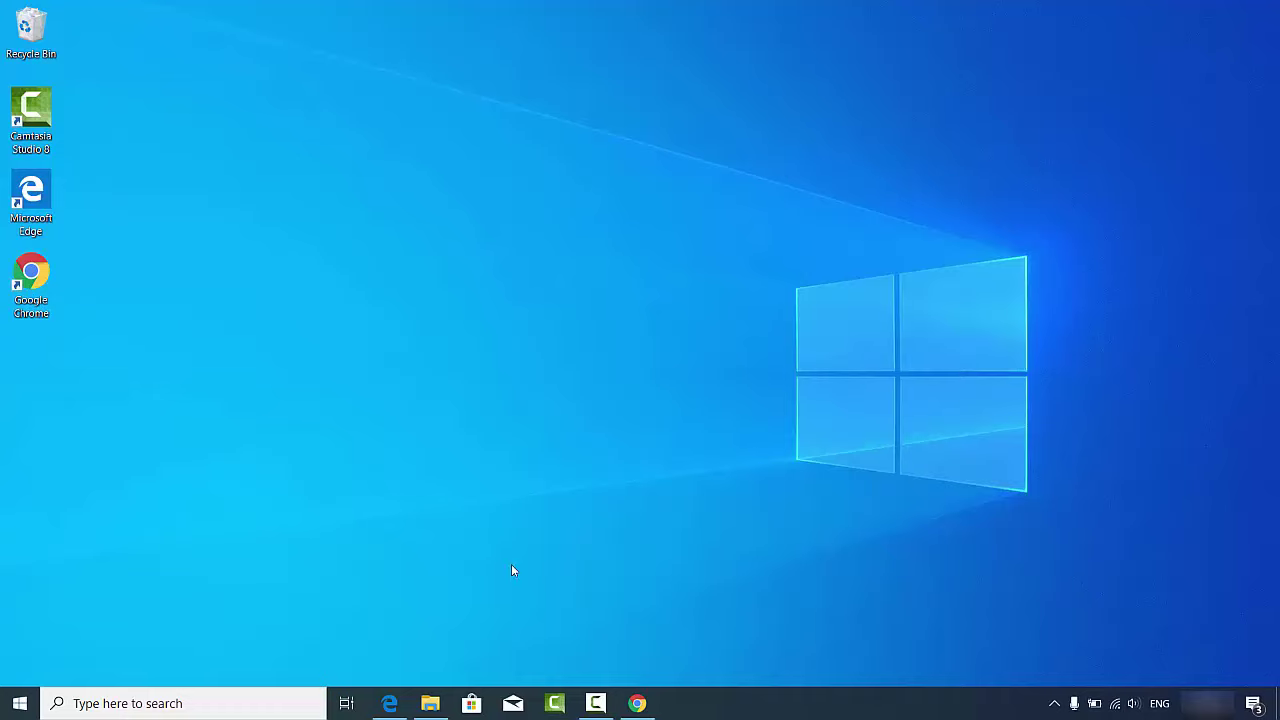
mouse_move(637, 704)
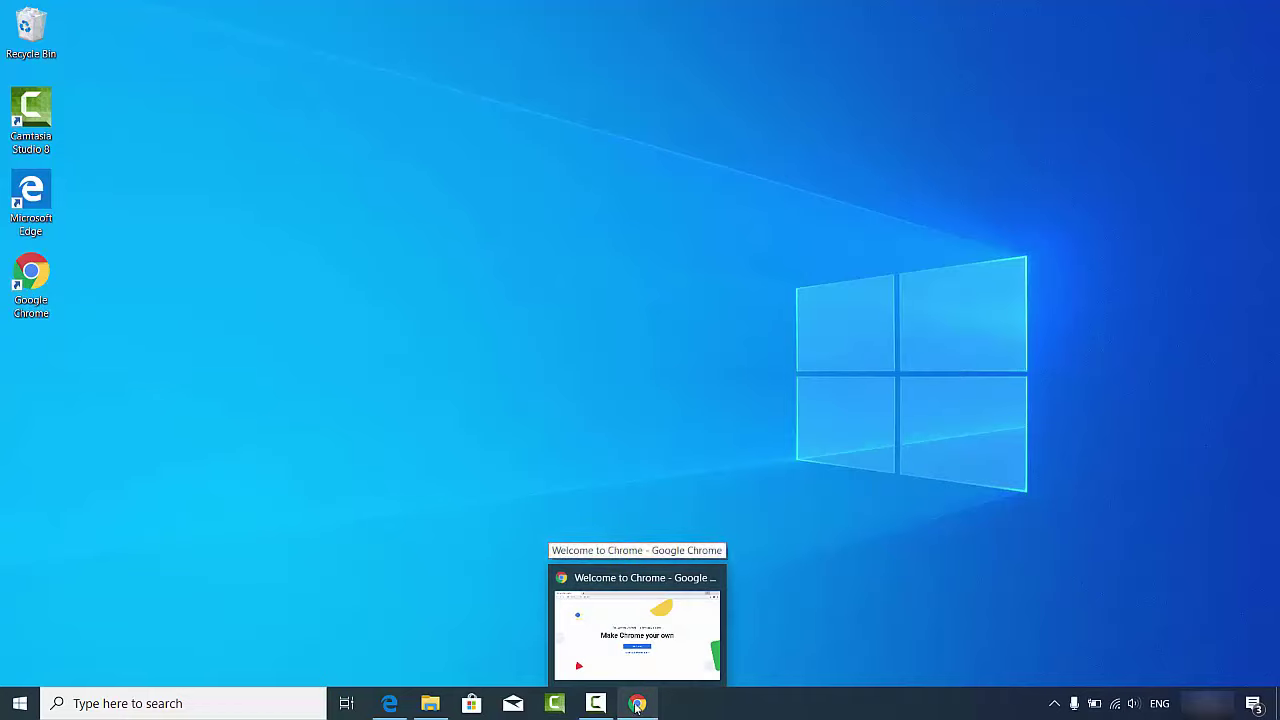
right_click(637, 704)
right_click(637, 704)
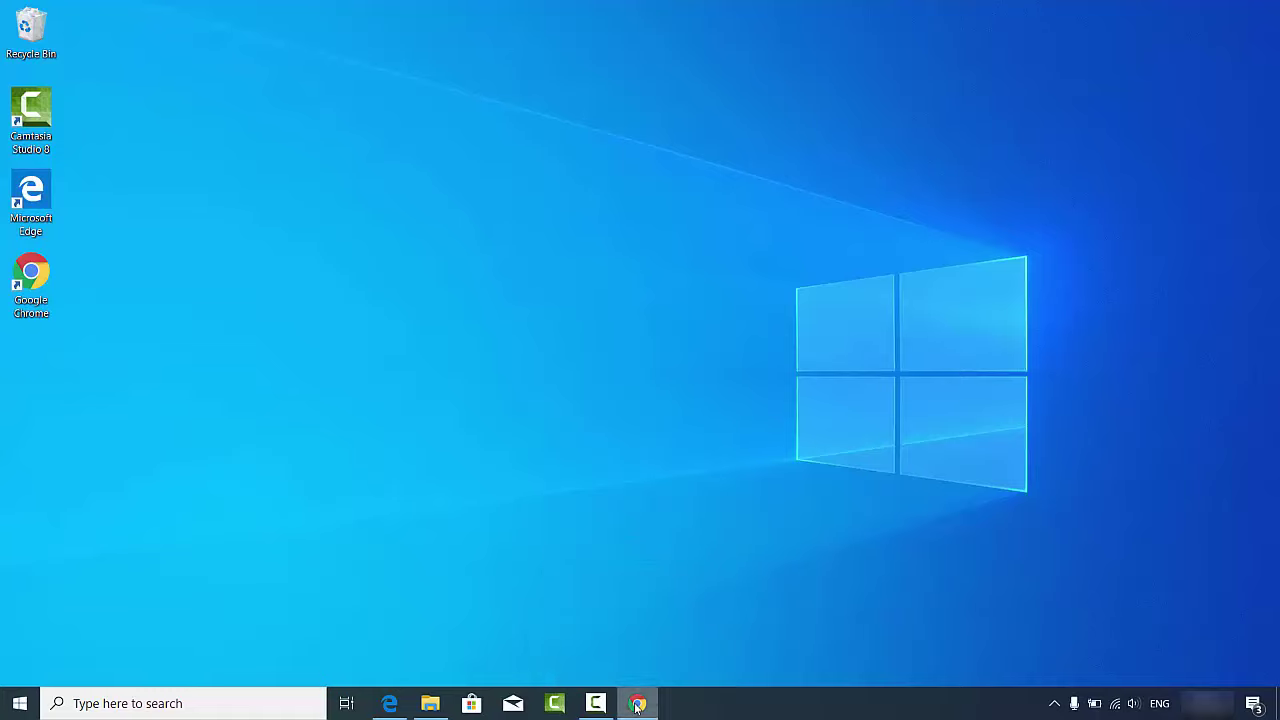
right_click(637, 704)
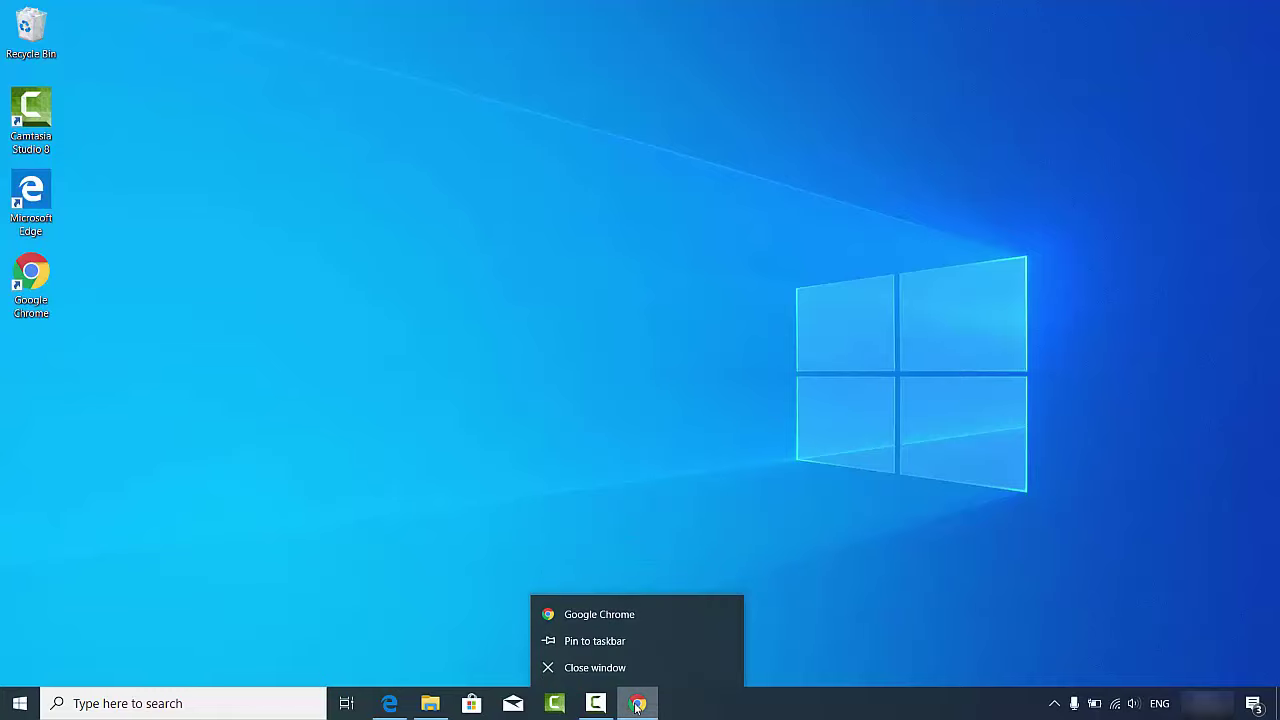
left_click(575, 643)
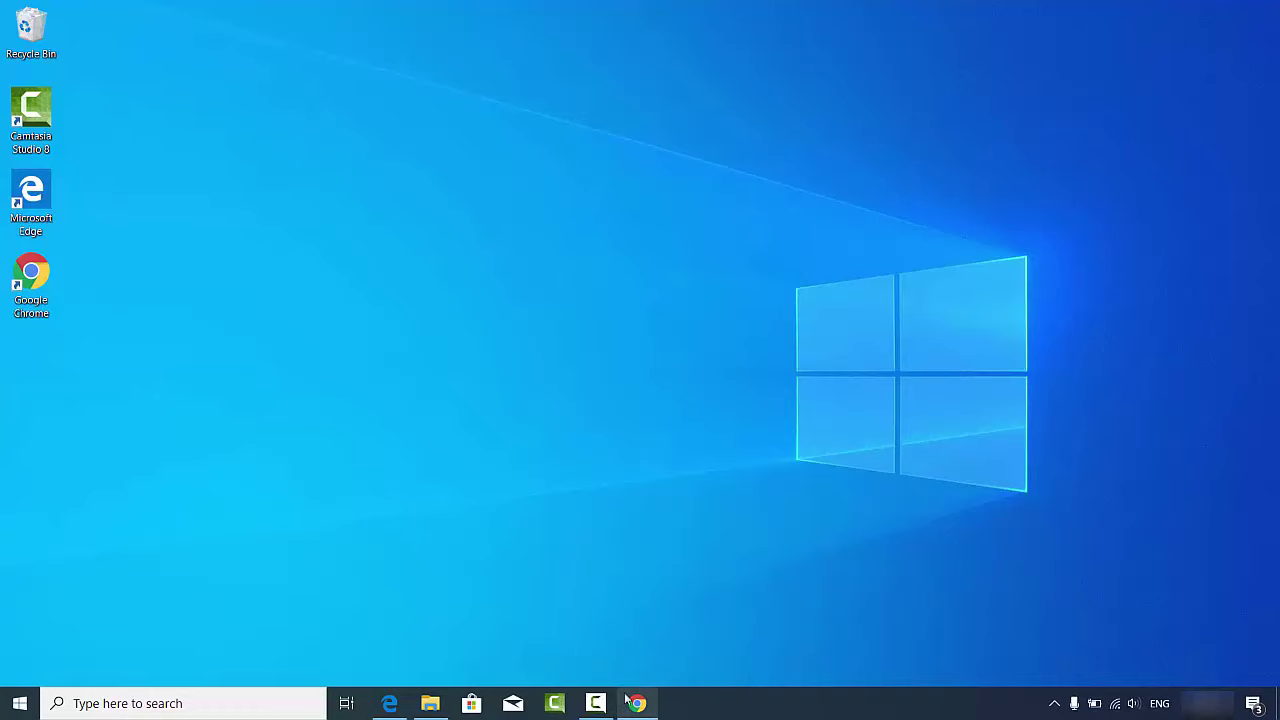
- Close the Chrome welcome window and relaunch Chrome from the pinned taskbar icon
mouse_move(643, 704)
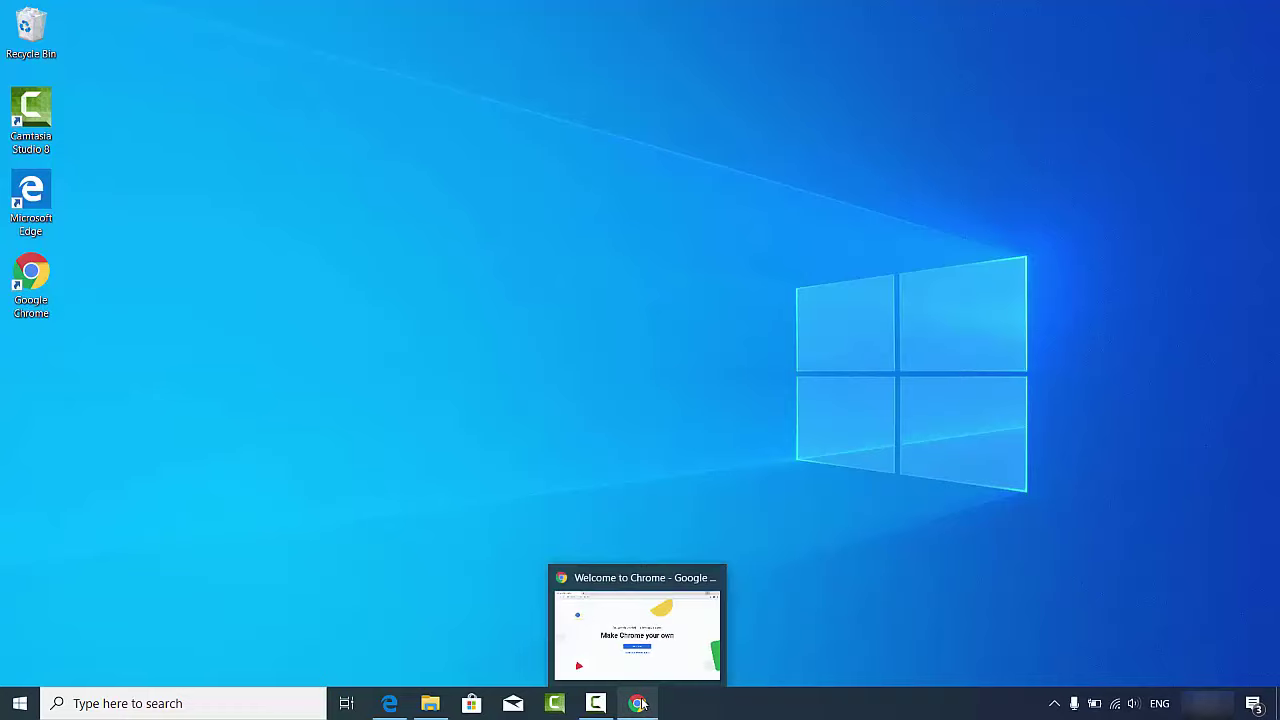
left_click(637, 610)
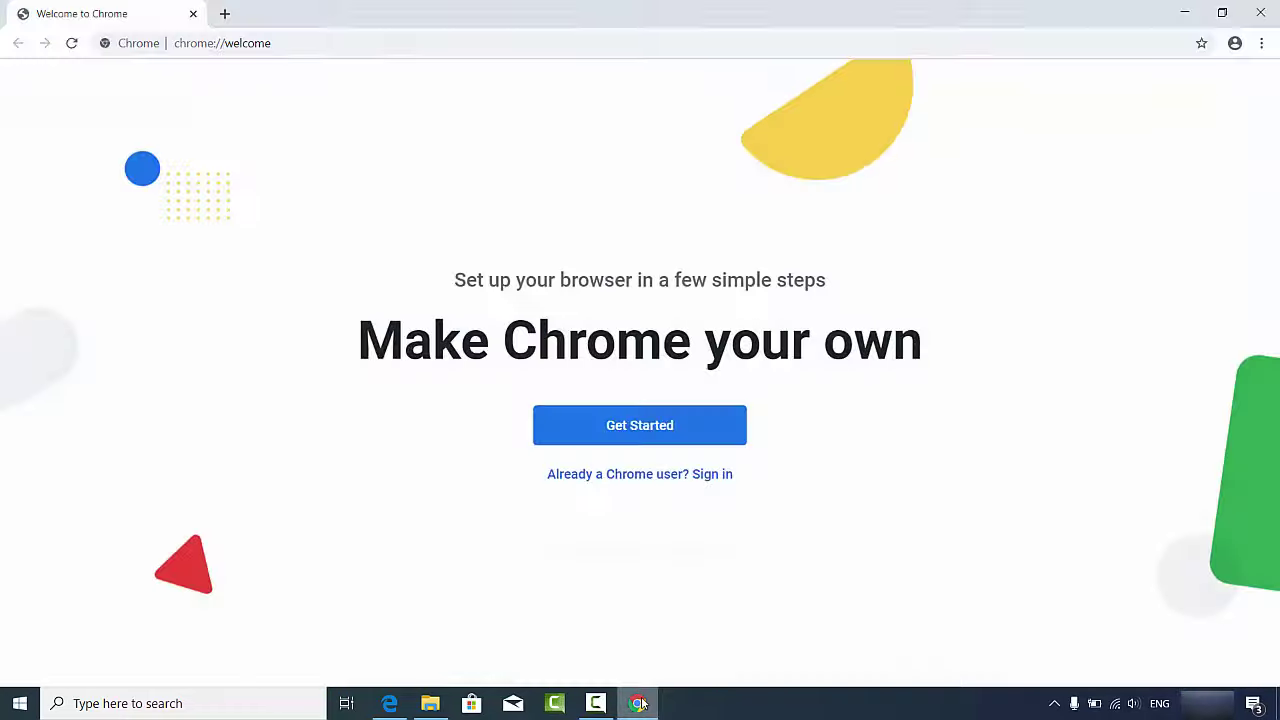
left_click(1261, 17)
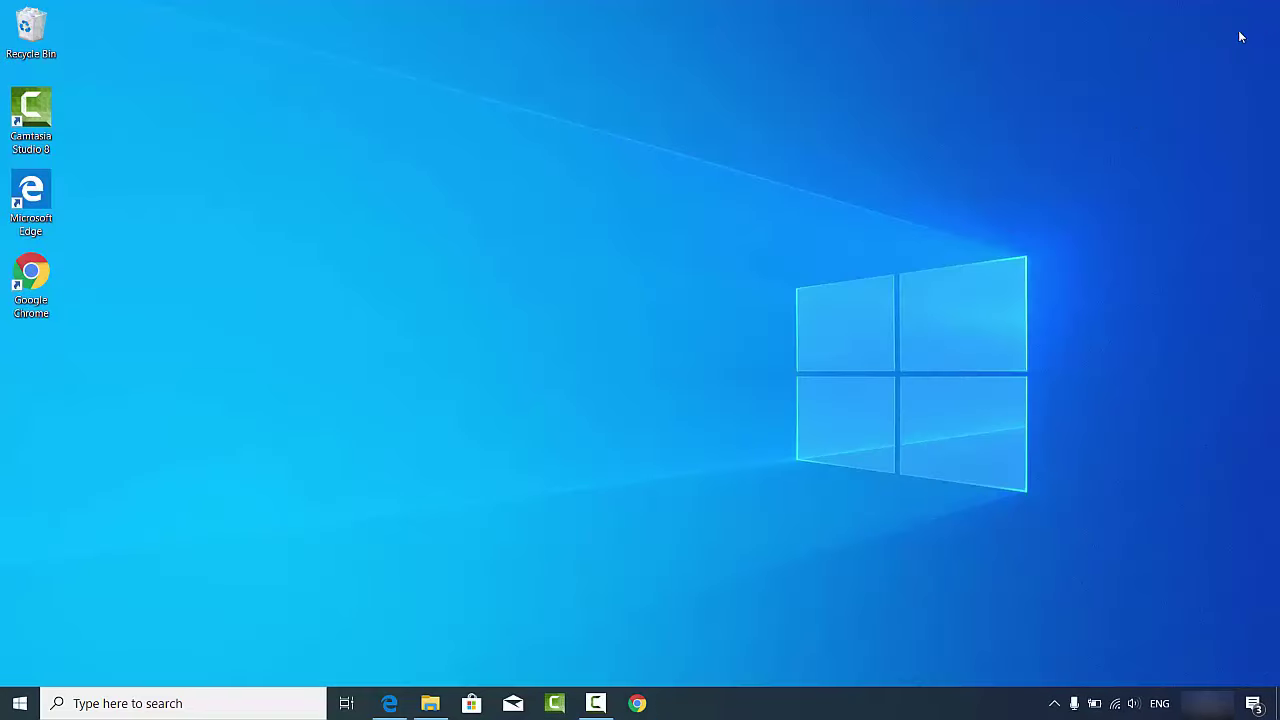
left_click(637, 705)
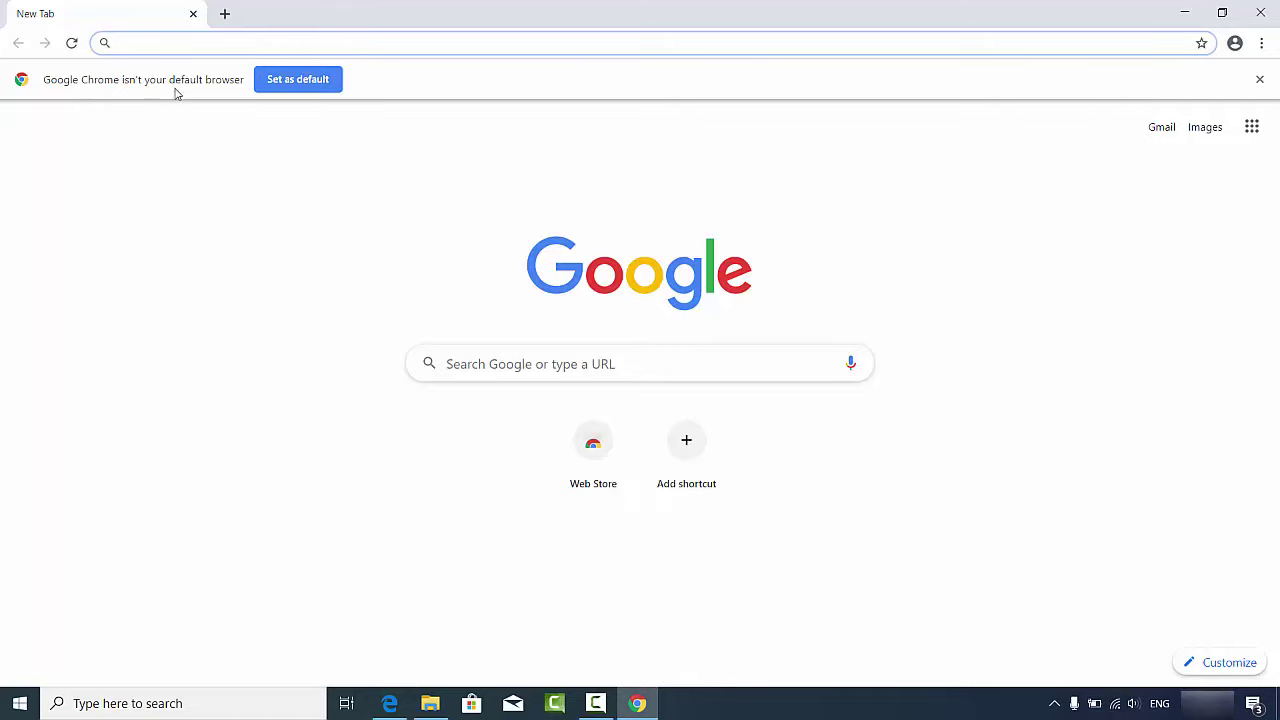
- Choose Google Chrome as the web browser under Default apps, then close Settings
left_click(297, 84)
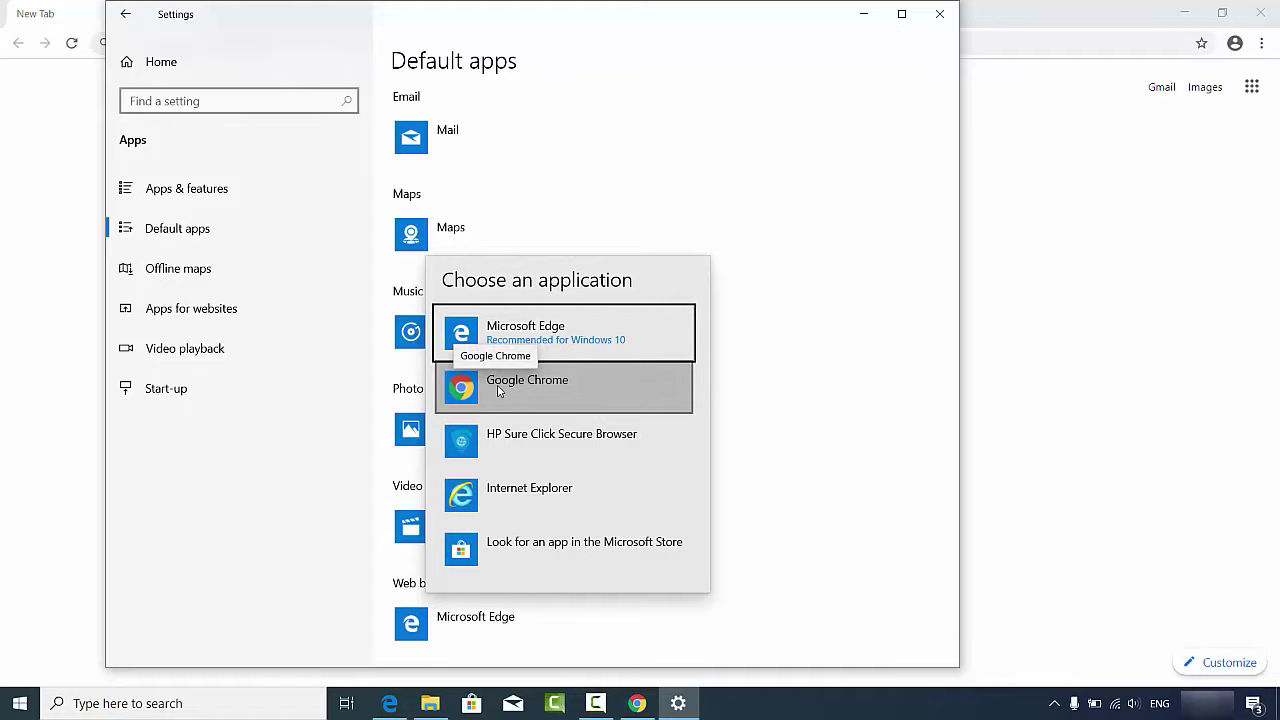
left_click(497, 386)
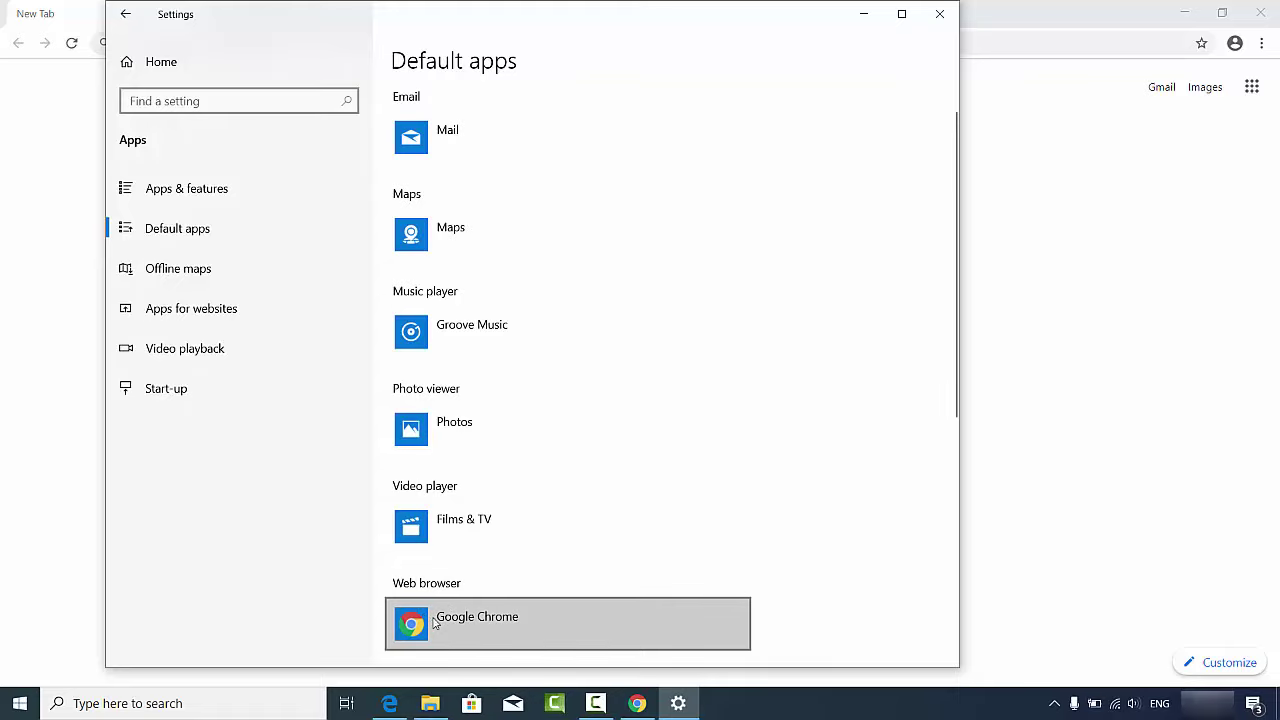
left_click(938, 15)
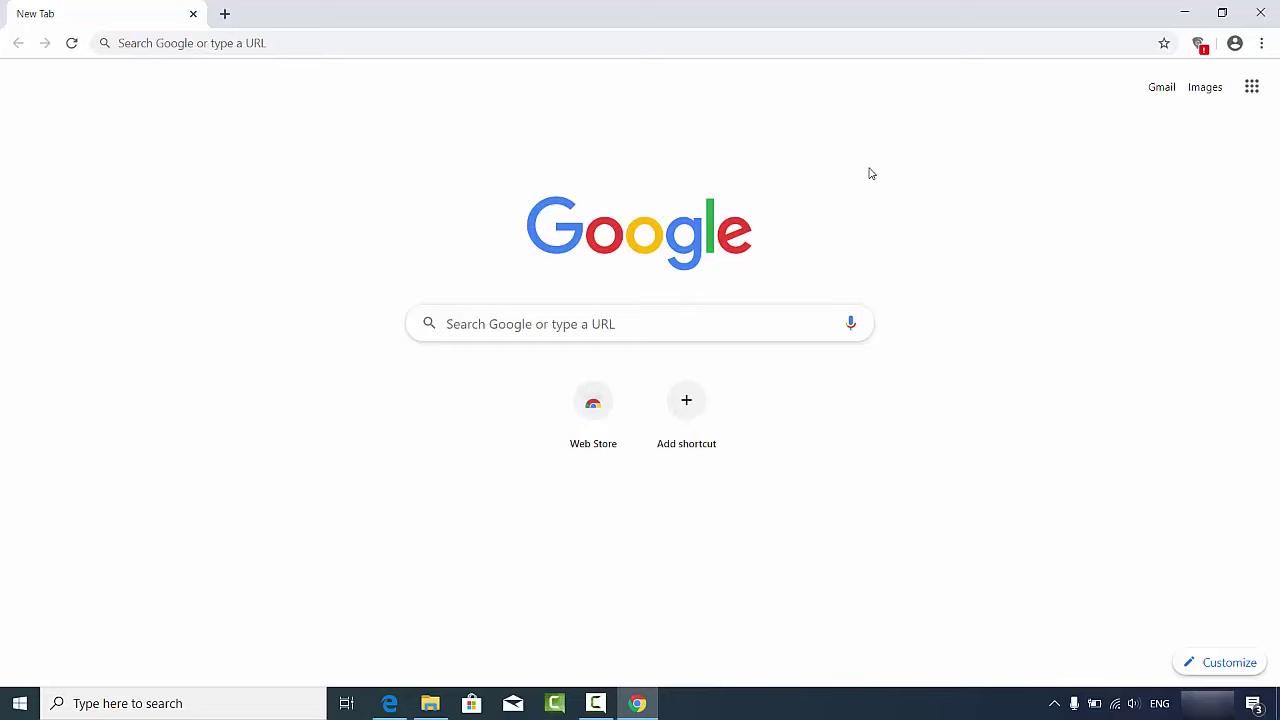
- Open another New Tab with the + button beside the first tab
left_click(224, 13)
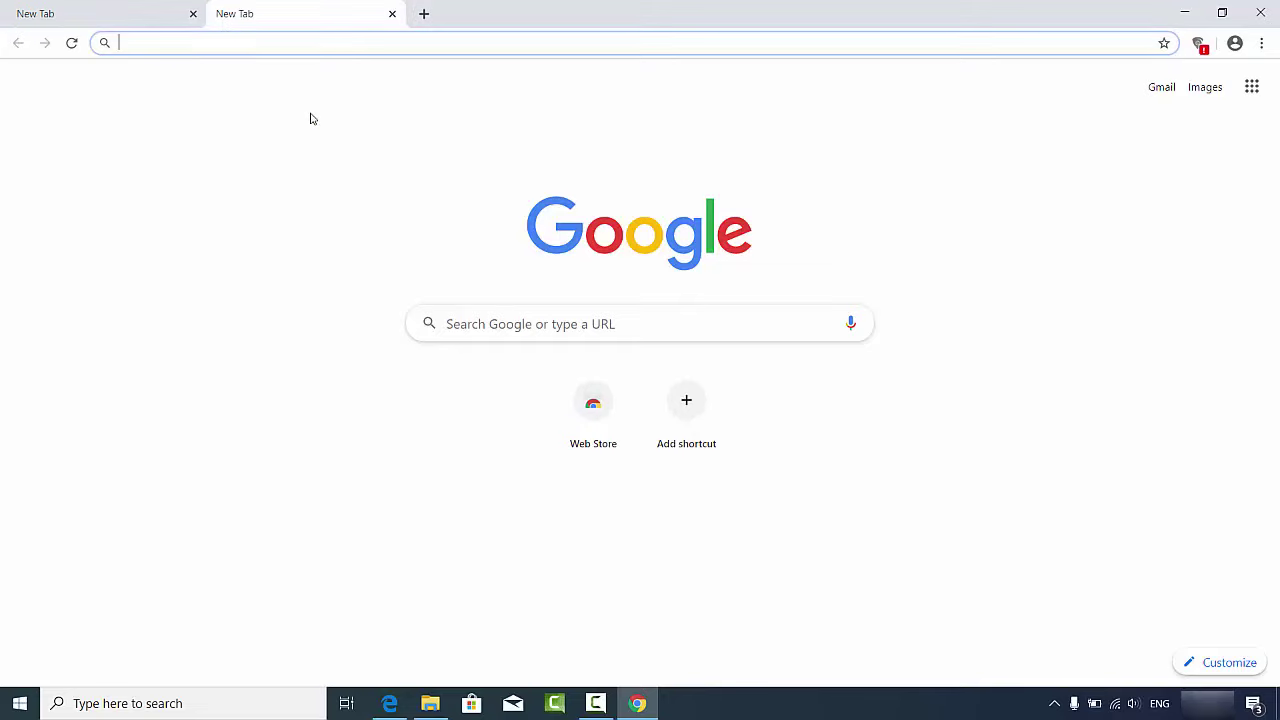